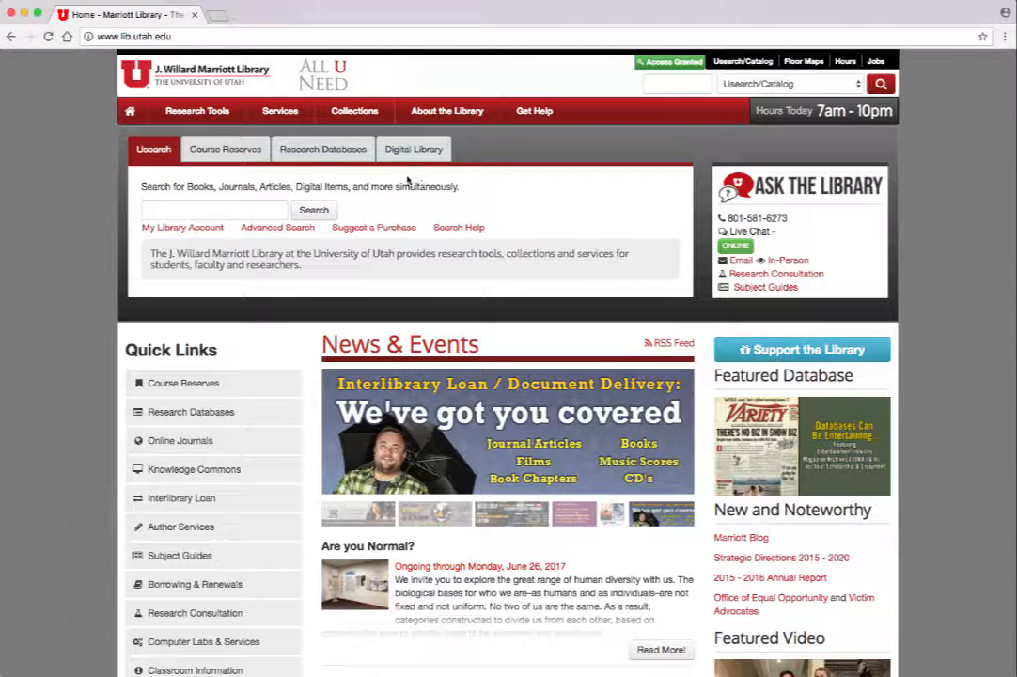
Step: List the library's research databases of the type Statistical Data
click(322, 148)
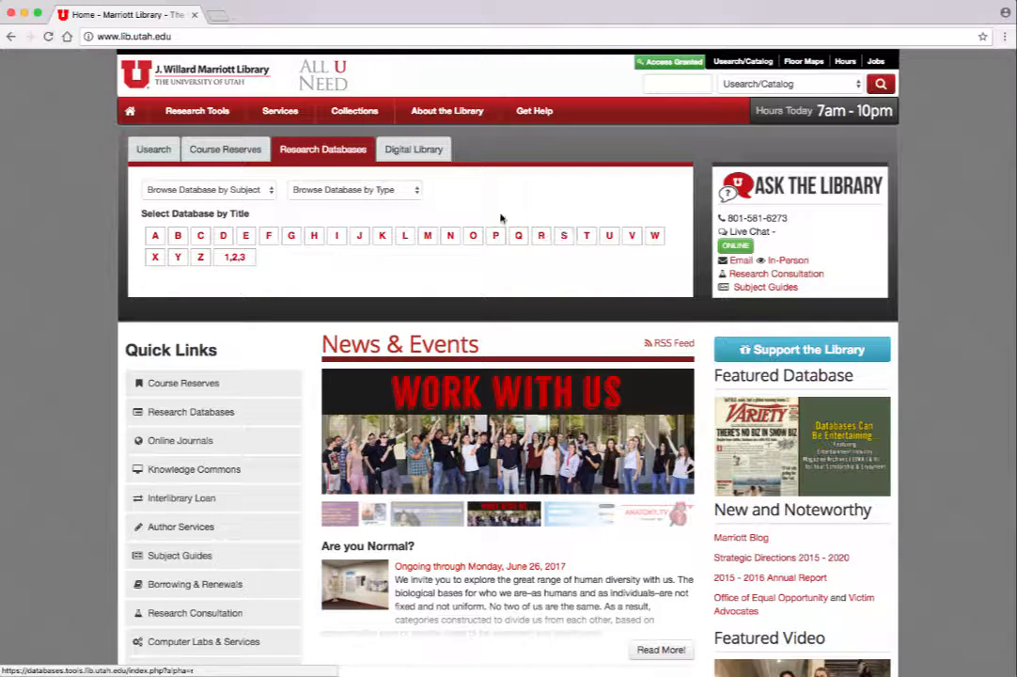
click(410, 191)
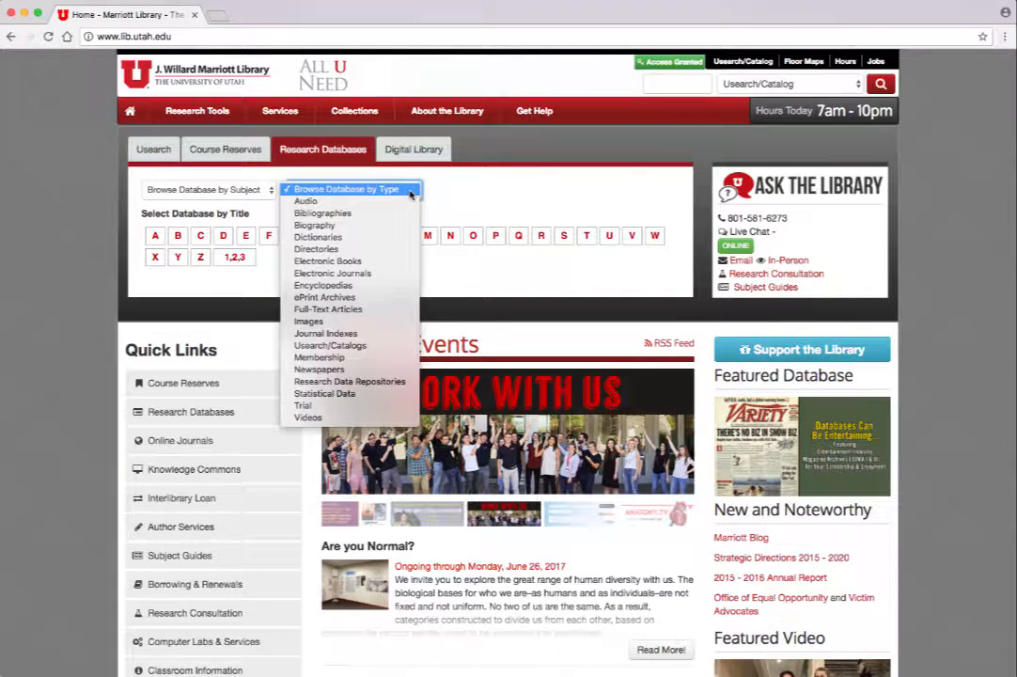
click(357, 394)
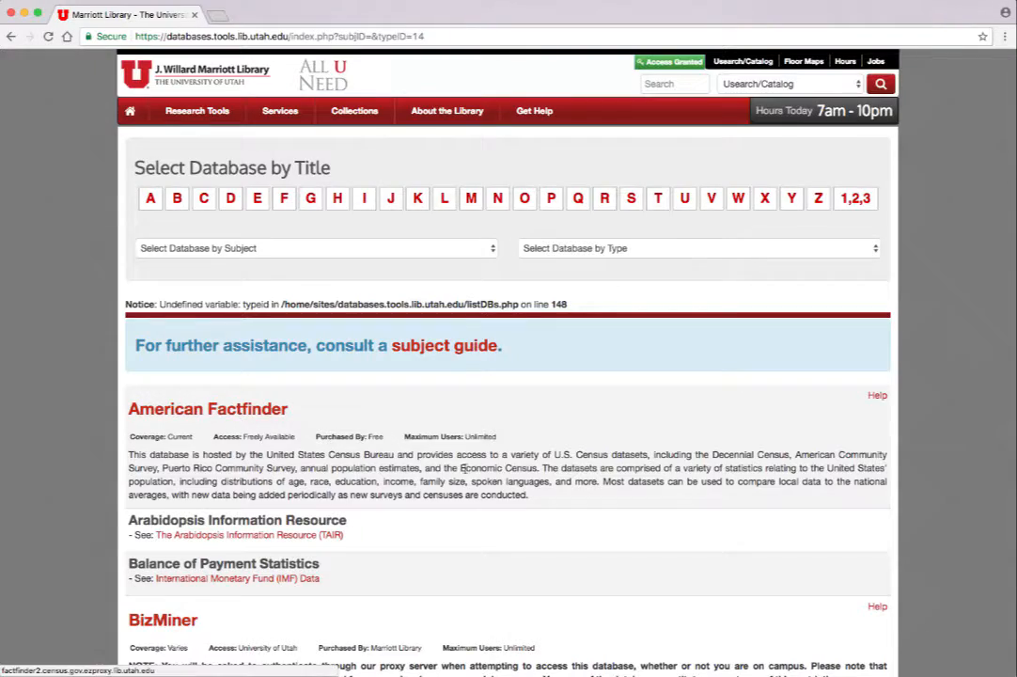
Step: Find Social Explorer in the statistical database list and open it
scroll(480, 473, down, 3)
scroll(480, 473, down, 3)
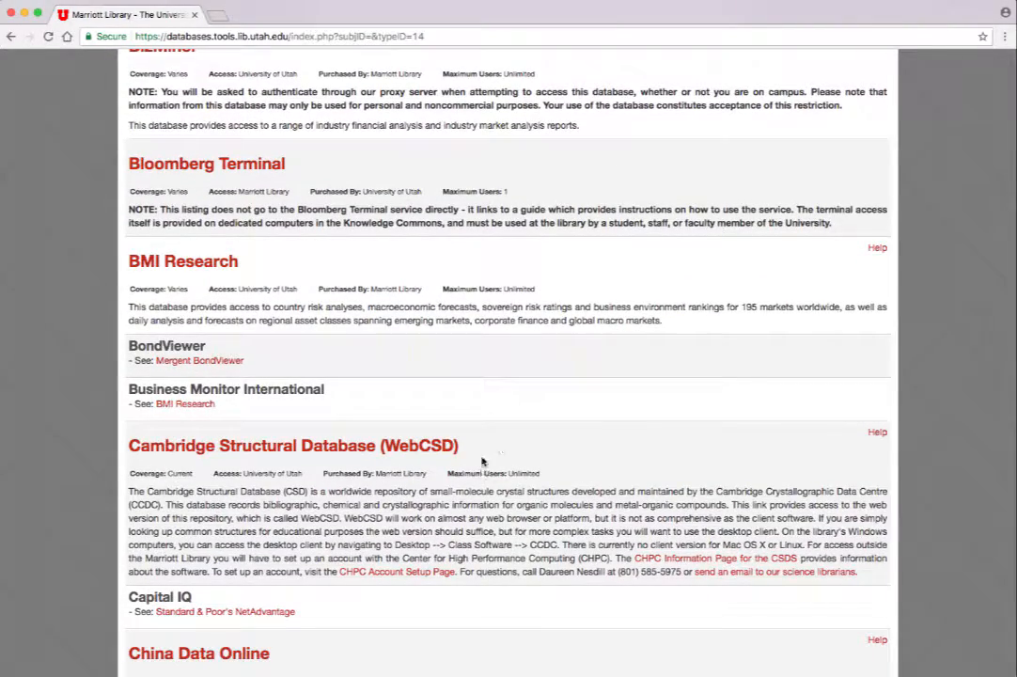
scroll(507, 449, down, 7)
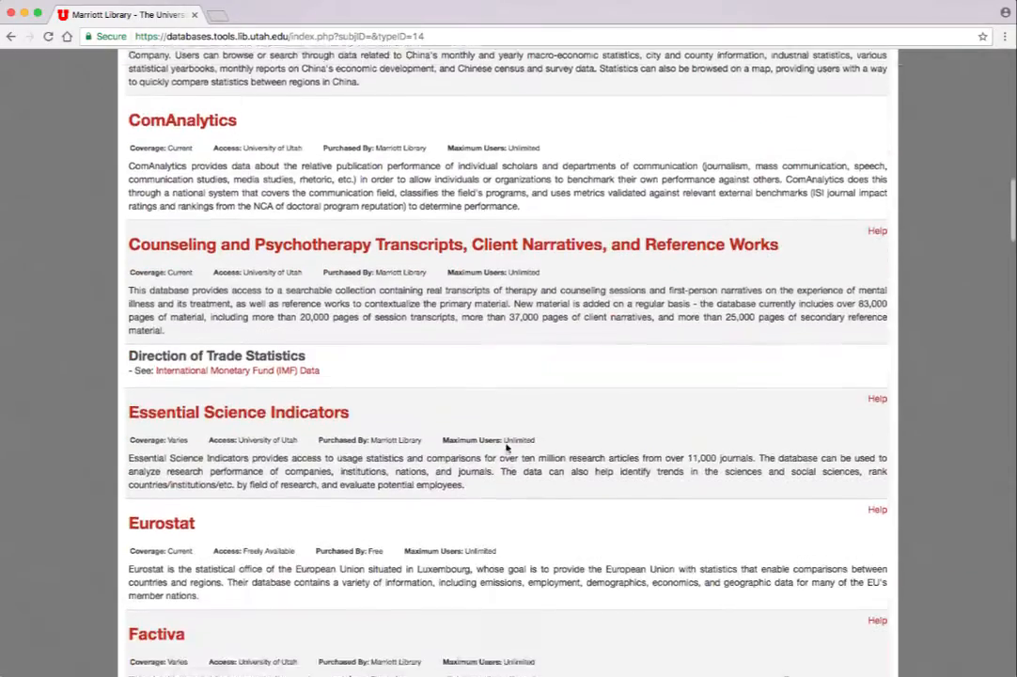
scroll(508, 448, down, 5)
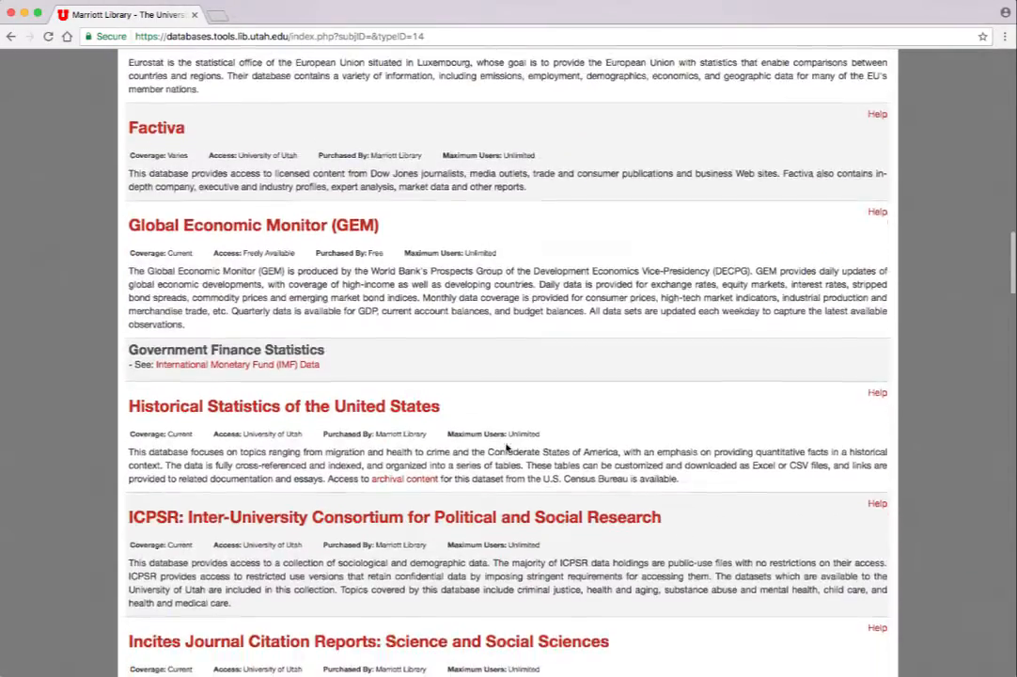
scroll(507, 448, down, 4)
scroll(507, 448, down, 4)
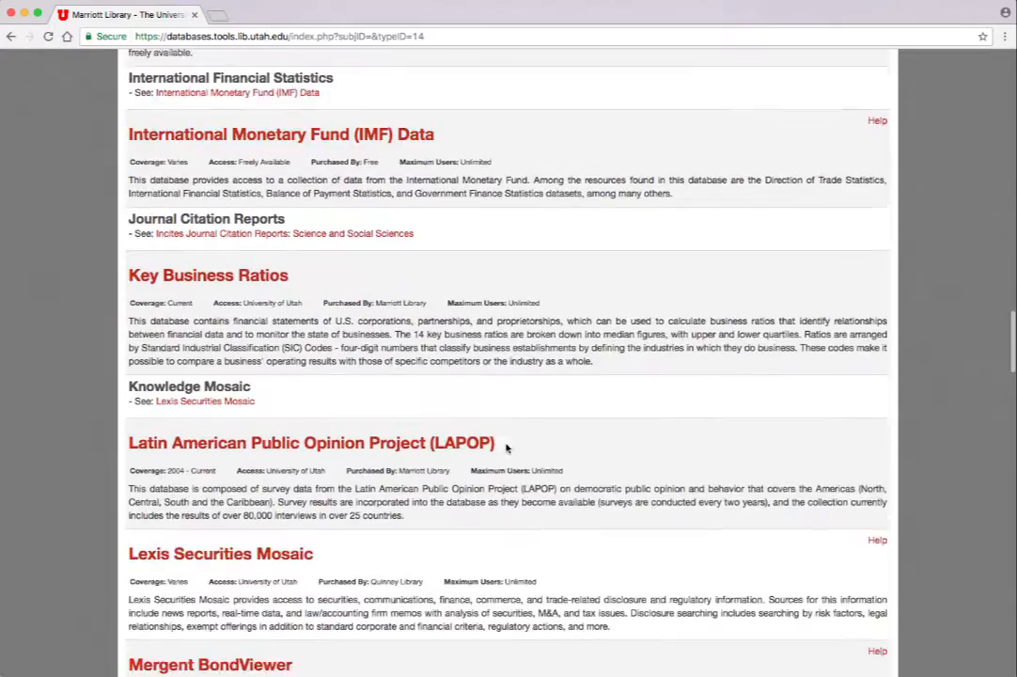
scroll(506, 449, down, 6)
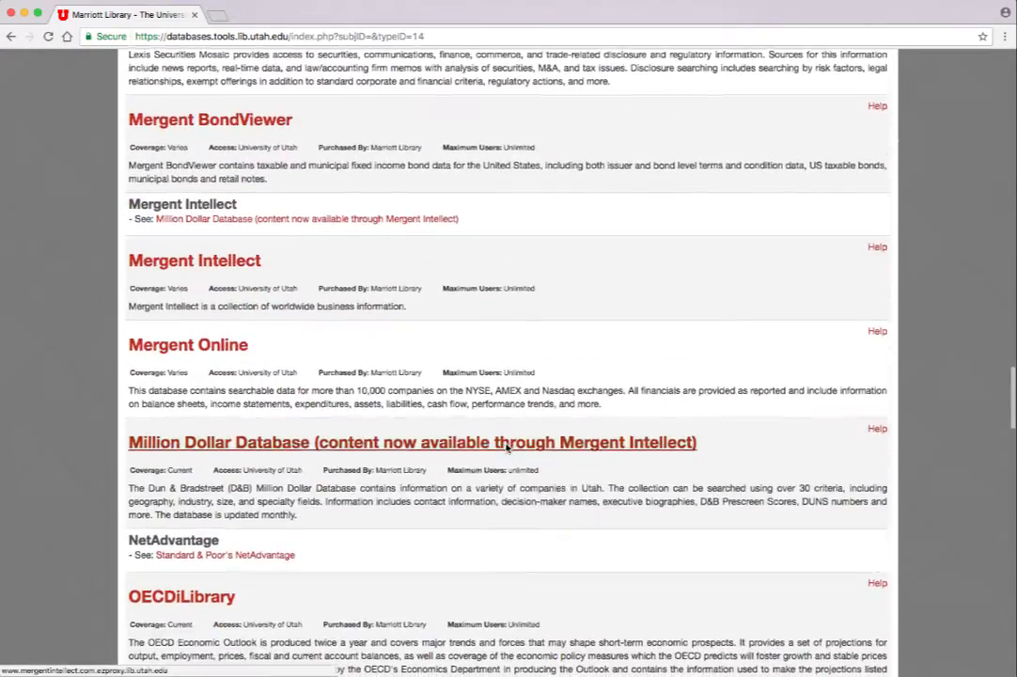
scroll(507, 449, down, 10)
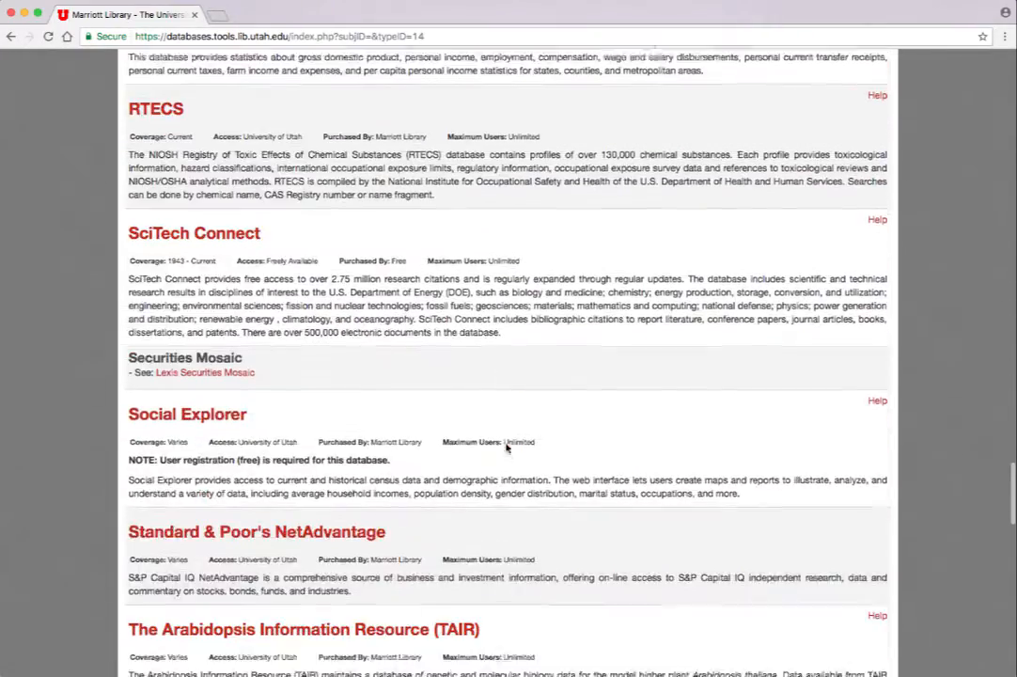
click(214, 415)
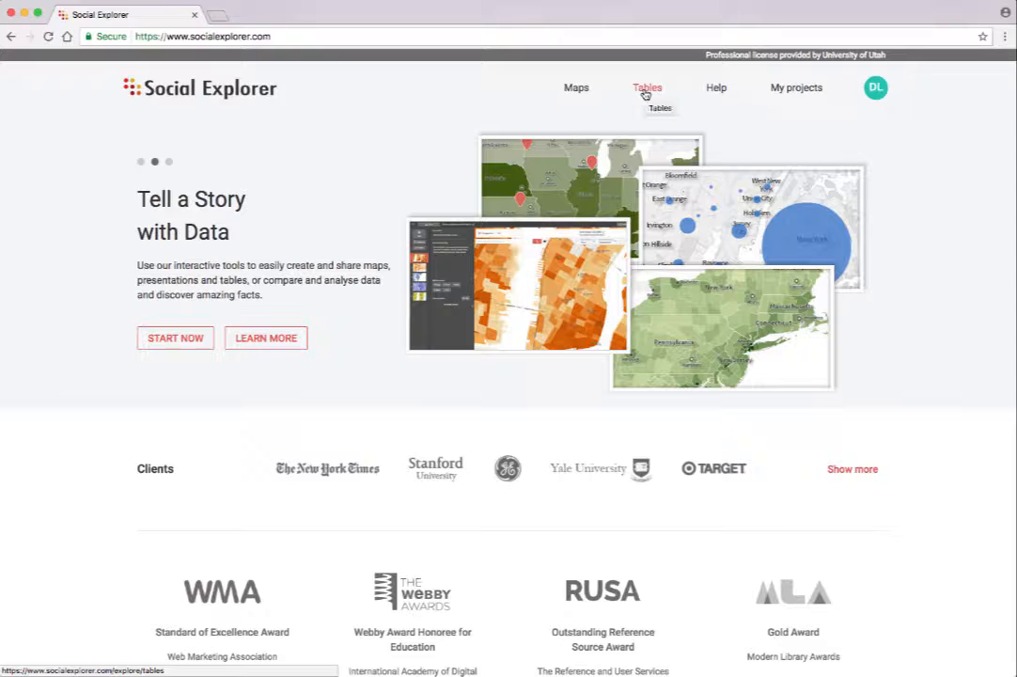
Step: Browse the available map collections and open the US Demography map
click(578, 93)
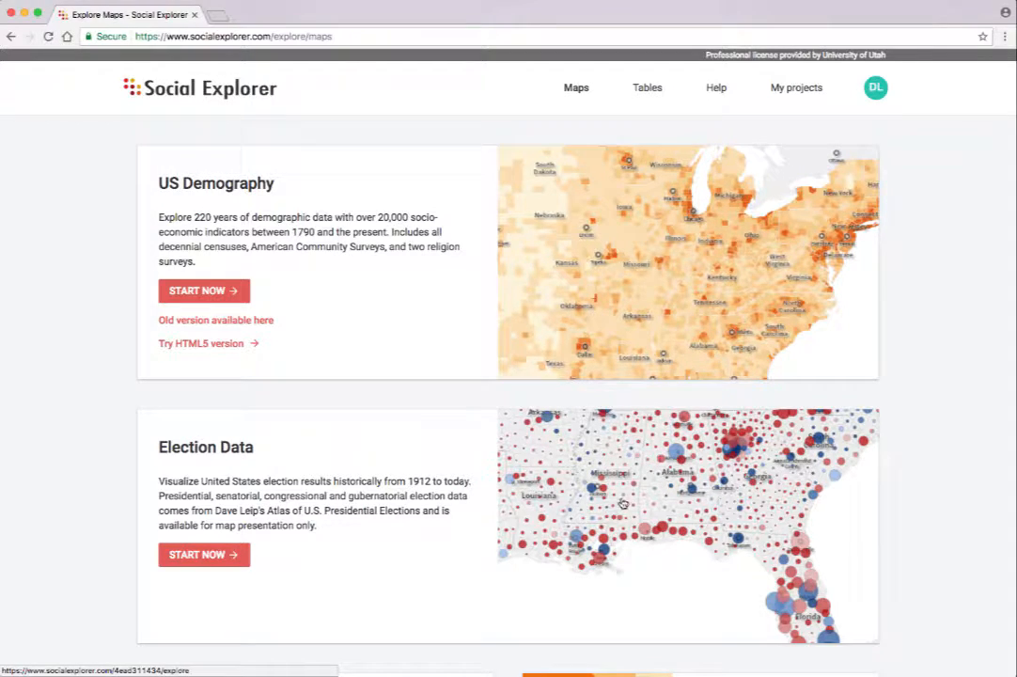
scroll(616, 503, down, 1)
scroll(615, 503, down, 5)
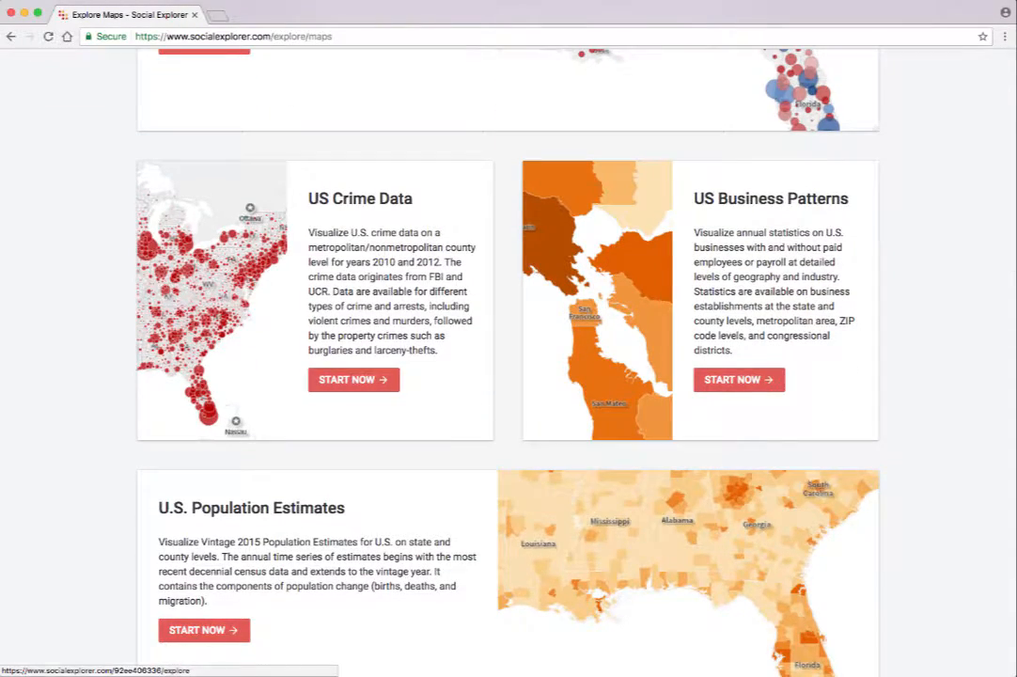
scroll(908, 282, down, 3)
scroll(908, 282, down, 6)
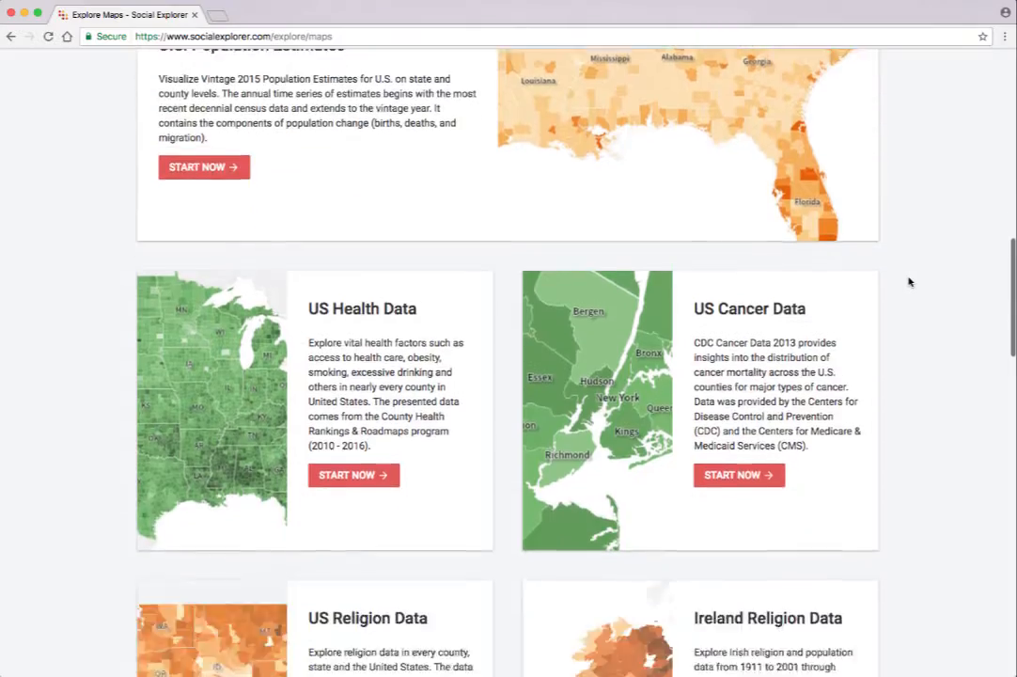
scroll(909, 282, up, 11)
scroll(908, 282, up, 3)
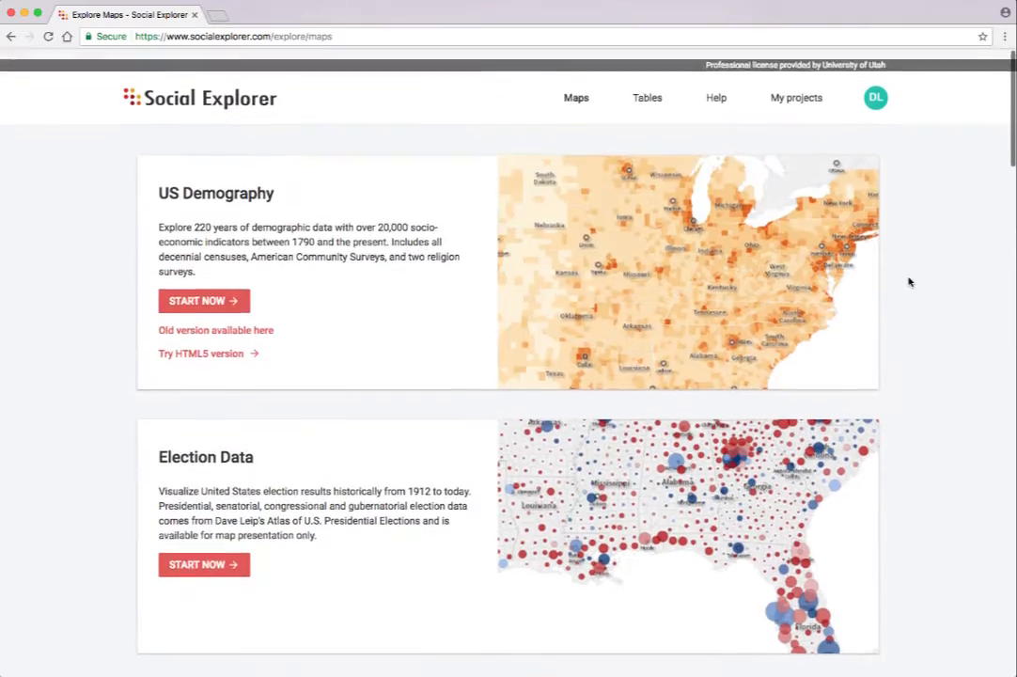
click(195, 291)
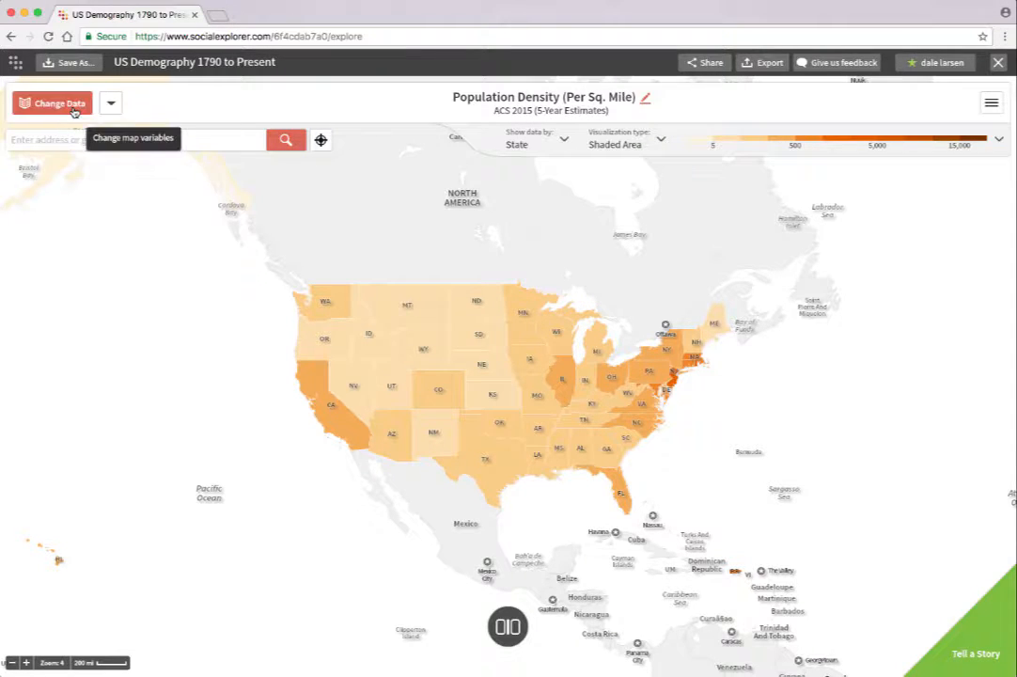
Step: Change the map data to the 1800 survey year, Slavery category, Slave Population as a share of total population
click(66, 109)
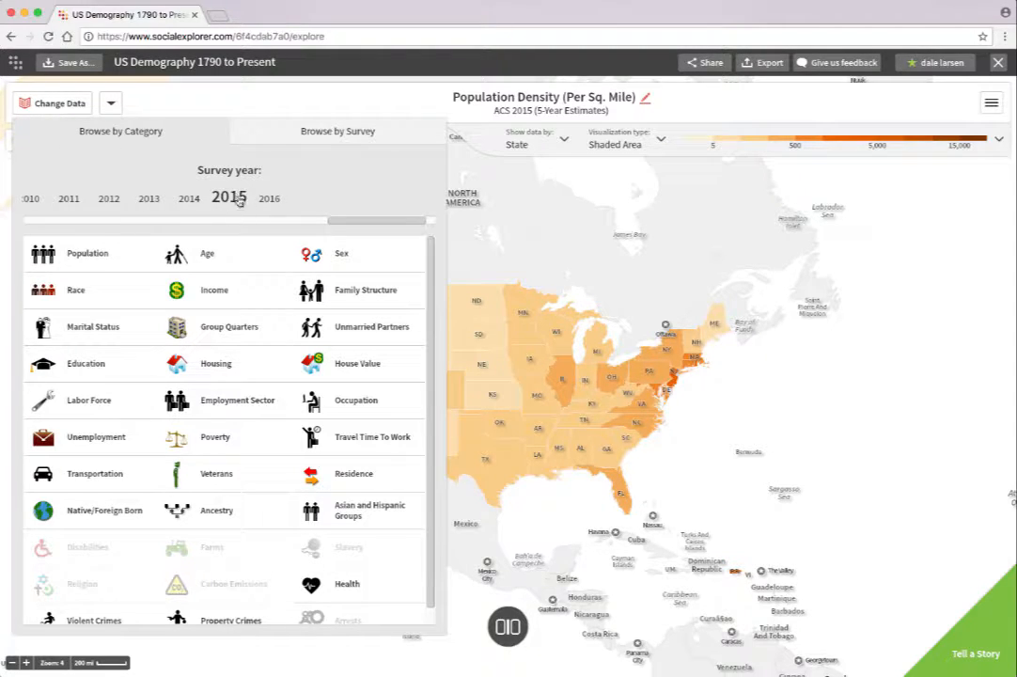
drag(344, 222, 42, 221)
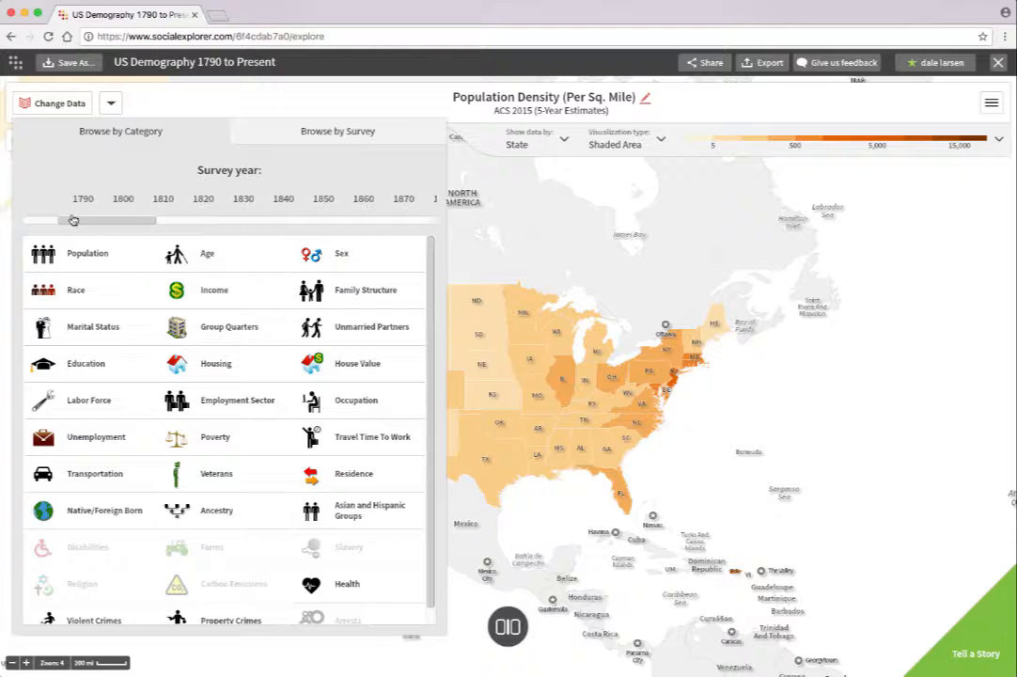
click(135, 204)
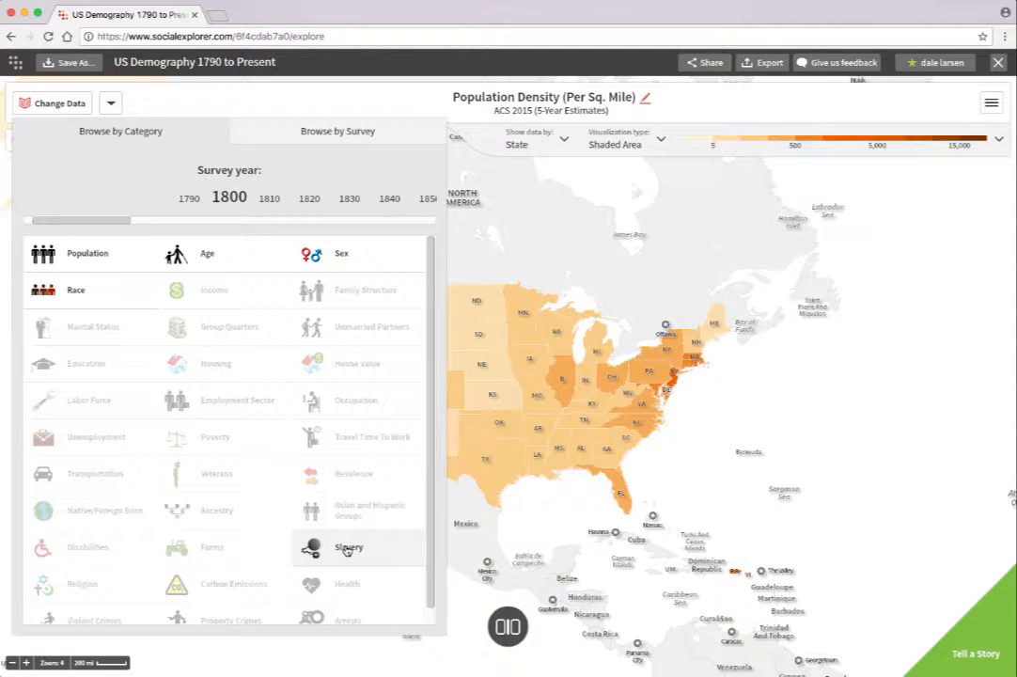
click(347, 550)
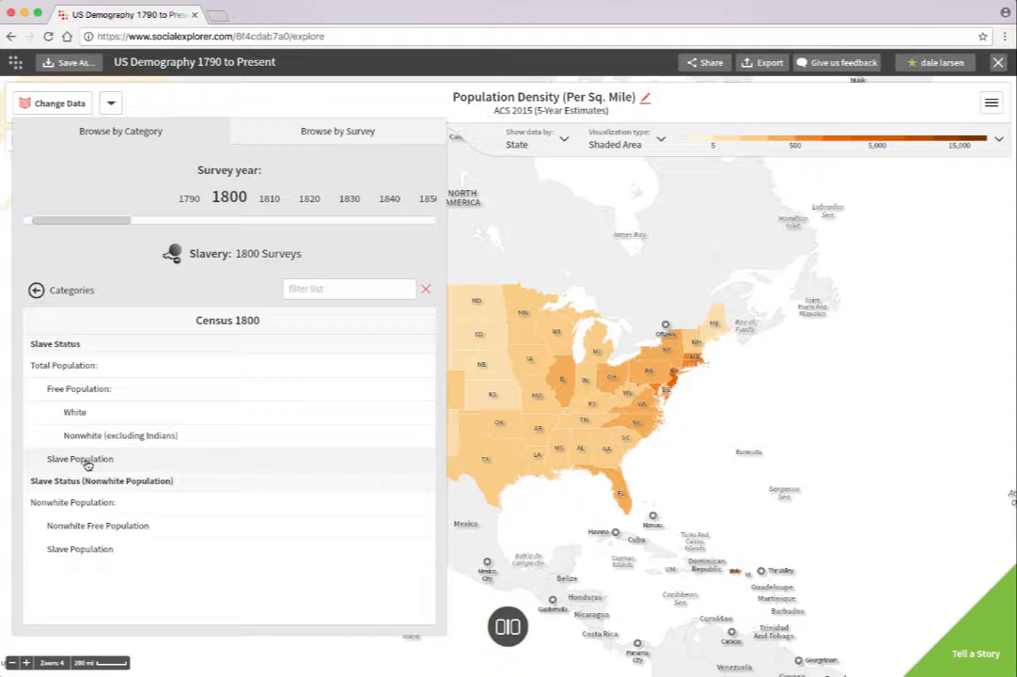
click(88, 463)
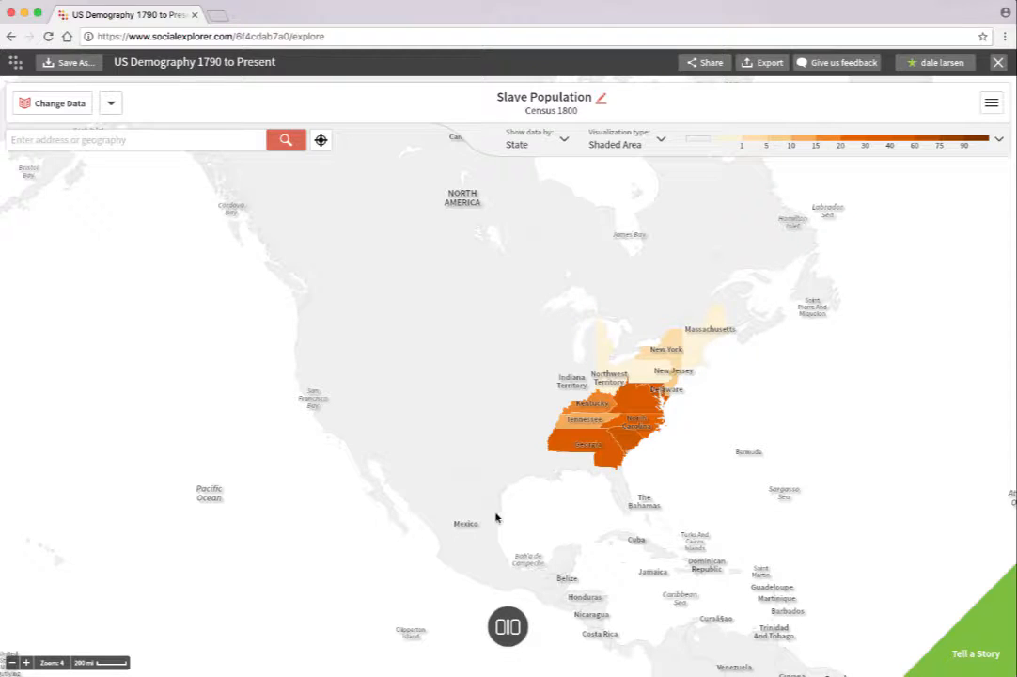
mouse_move(584, 443)
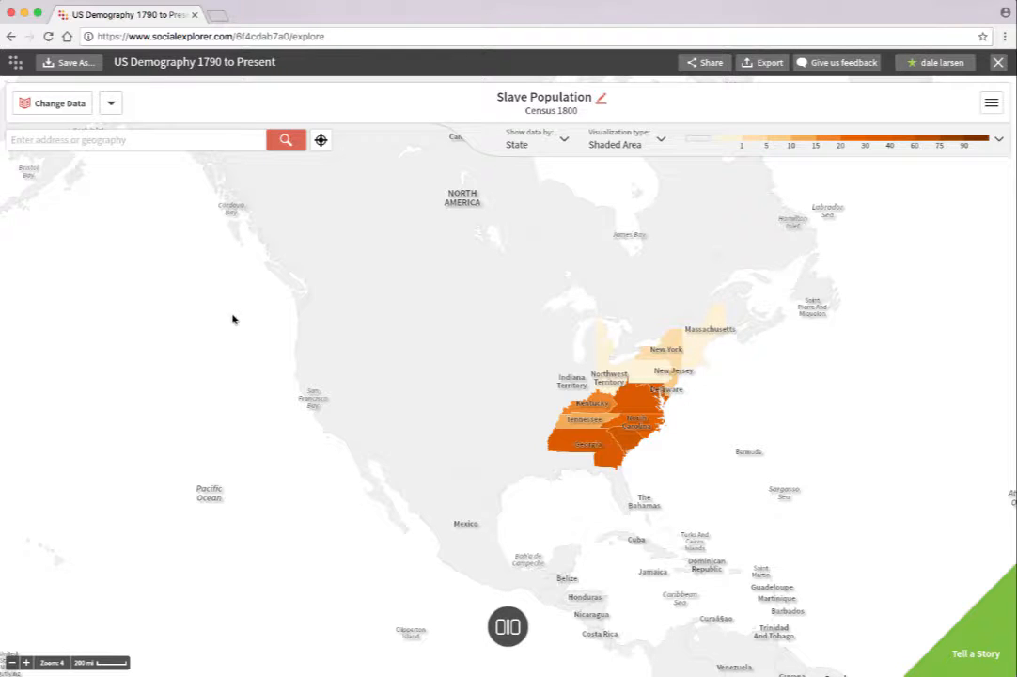
Step: Show two maps side by side and set the second one to Slave Population from the 1860 census
click(508, 628)
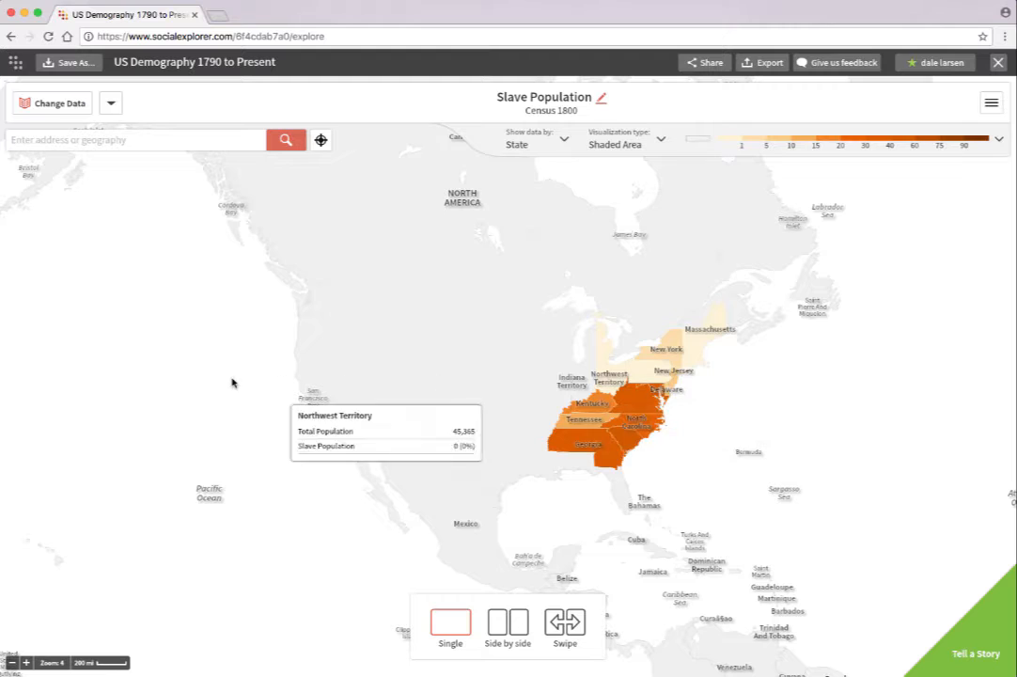
click(513, 628)
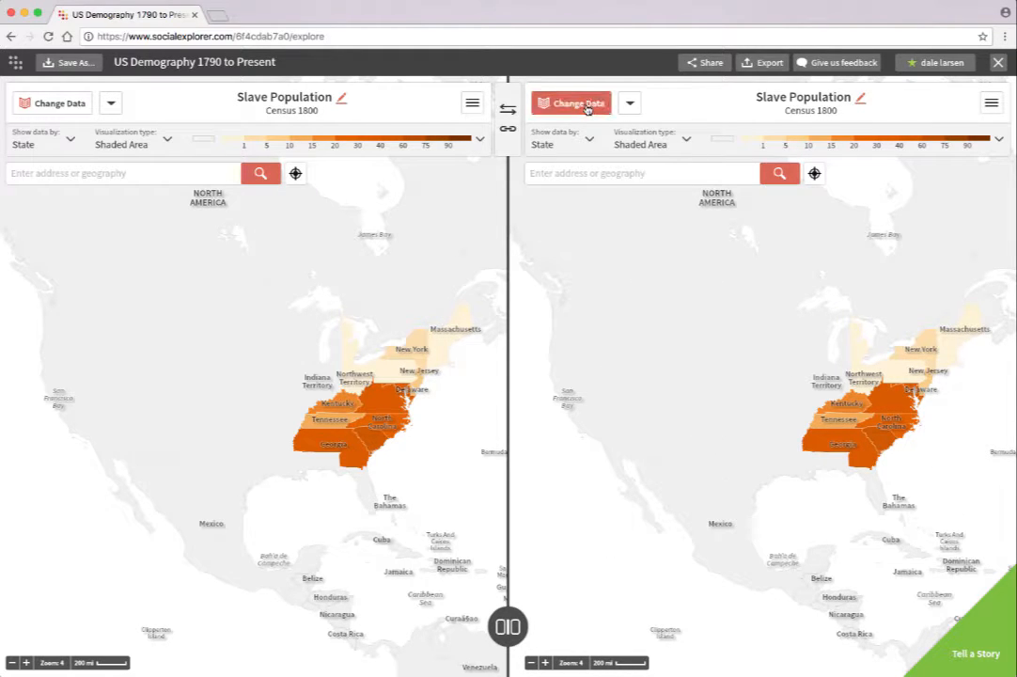
click(583, 107)
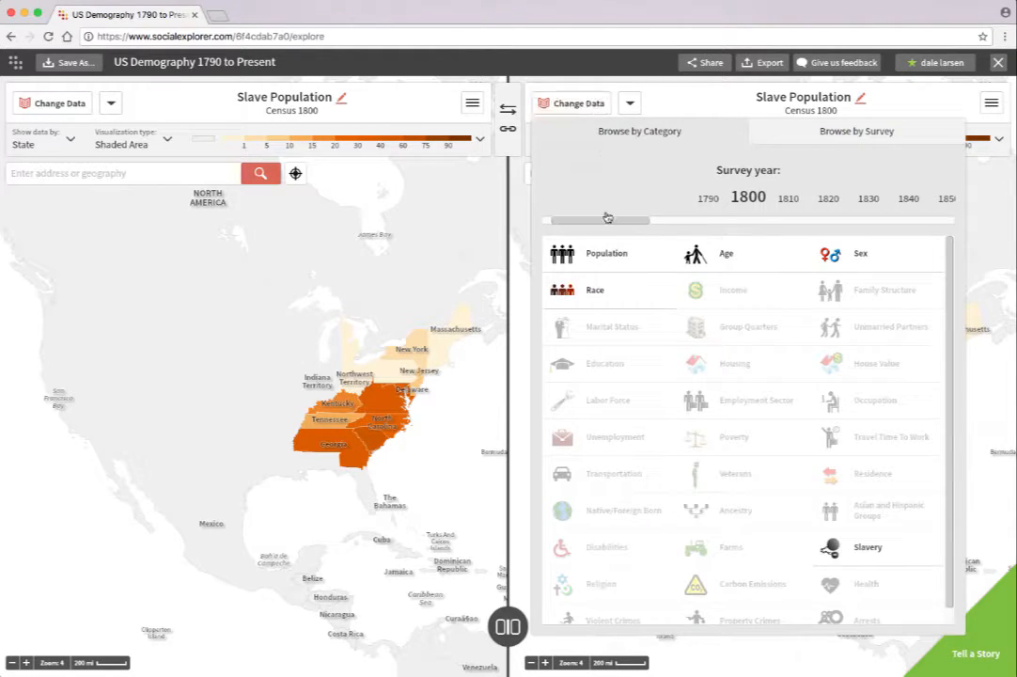
drag(606, 220, 659, 224)
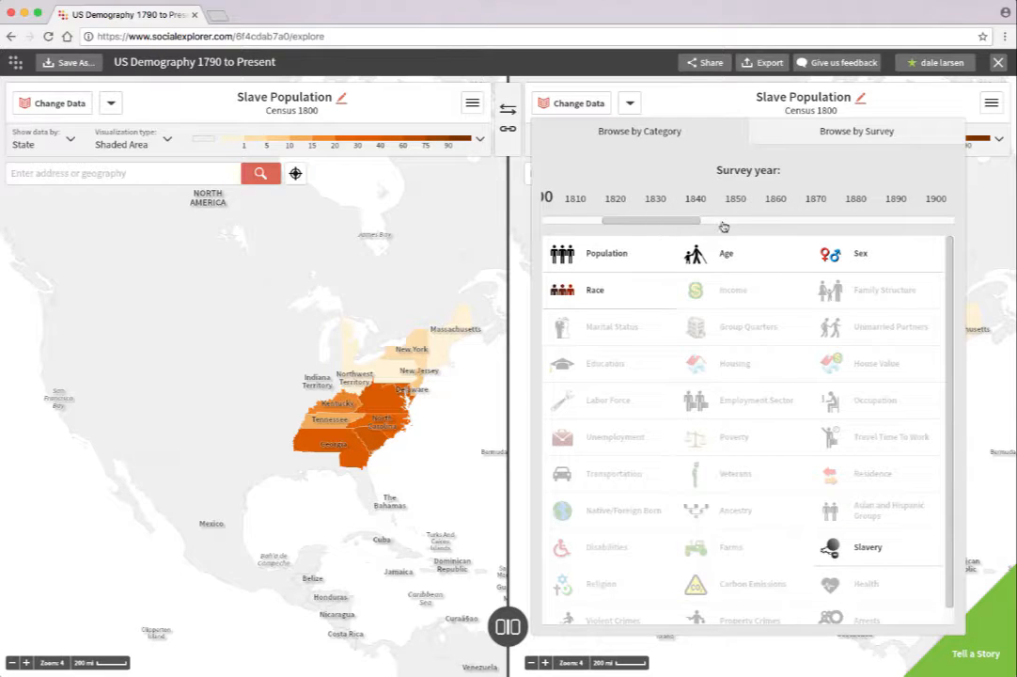
click(778, 204)
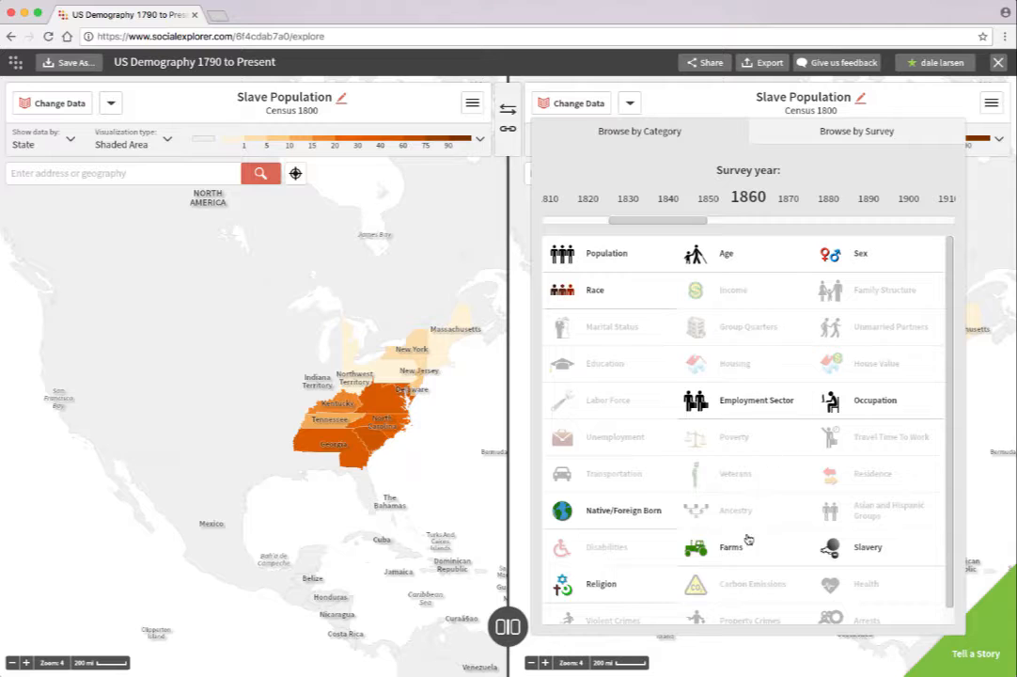
click(872, 556)
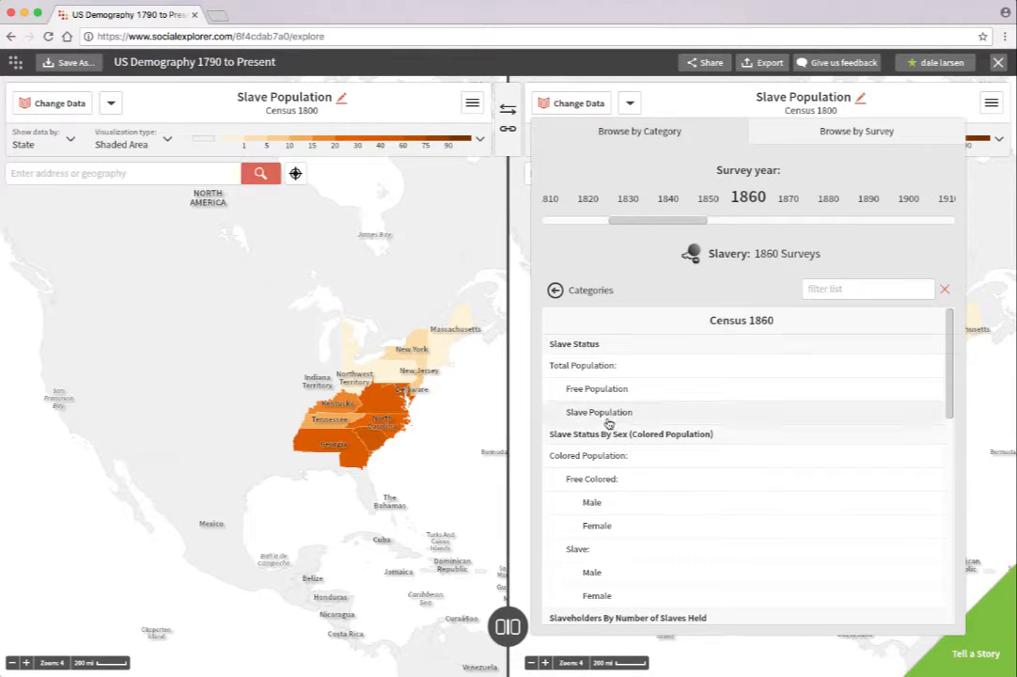
click(602, 413)
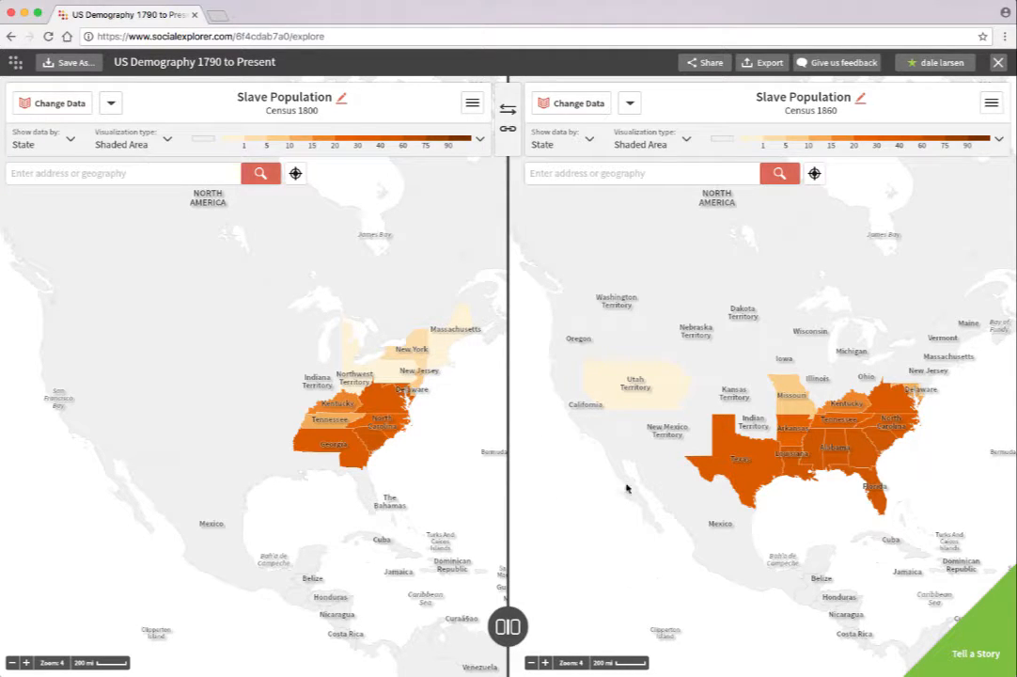
Step: Examine the 1860 slave population figures for the western territories, Missouri and the counties of the southern states
mouse_move(637, 393)
mouse_move(735, 382)
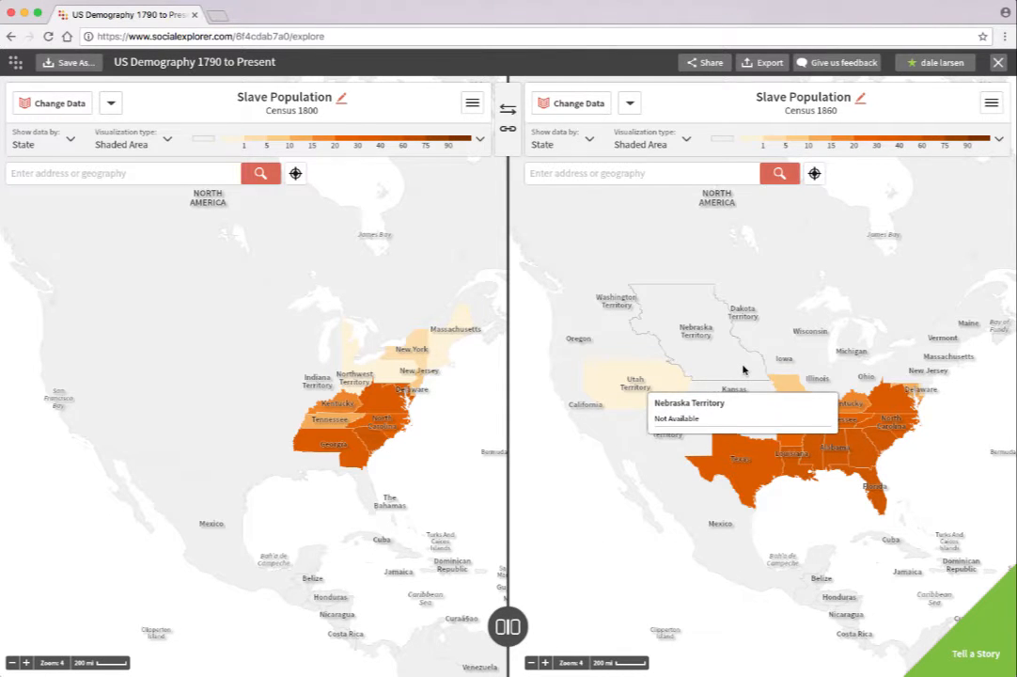
scroll(743, 370, up, 2)
mouse_move(841, 439)
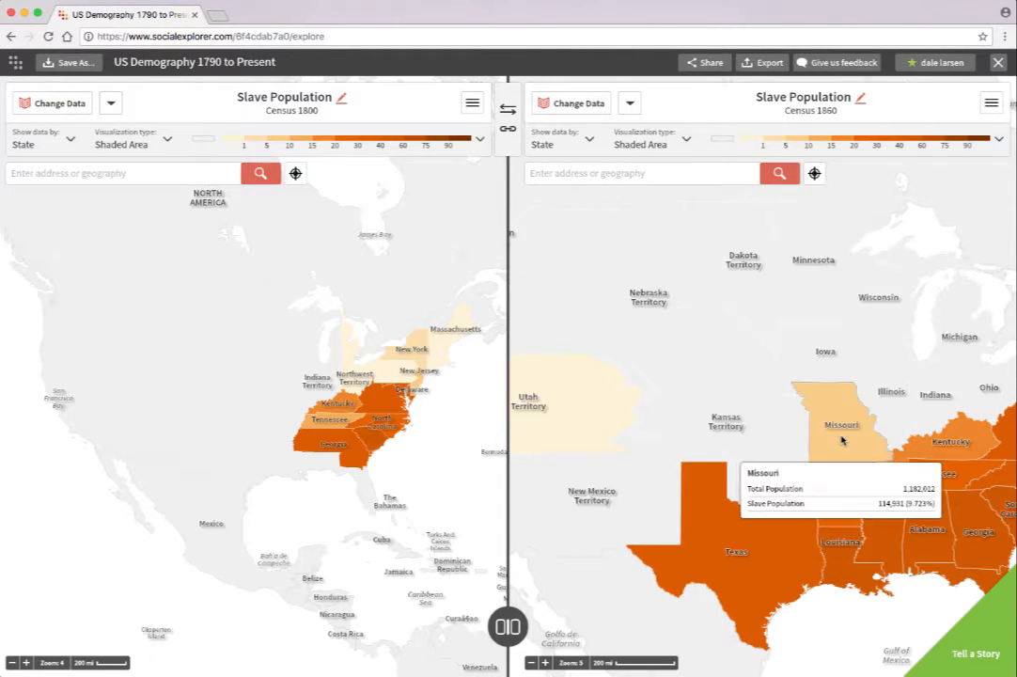
scroll(842, 439, up, 1)
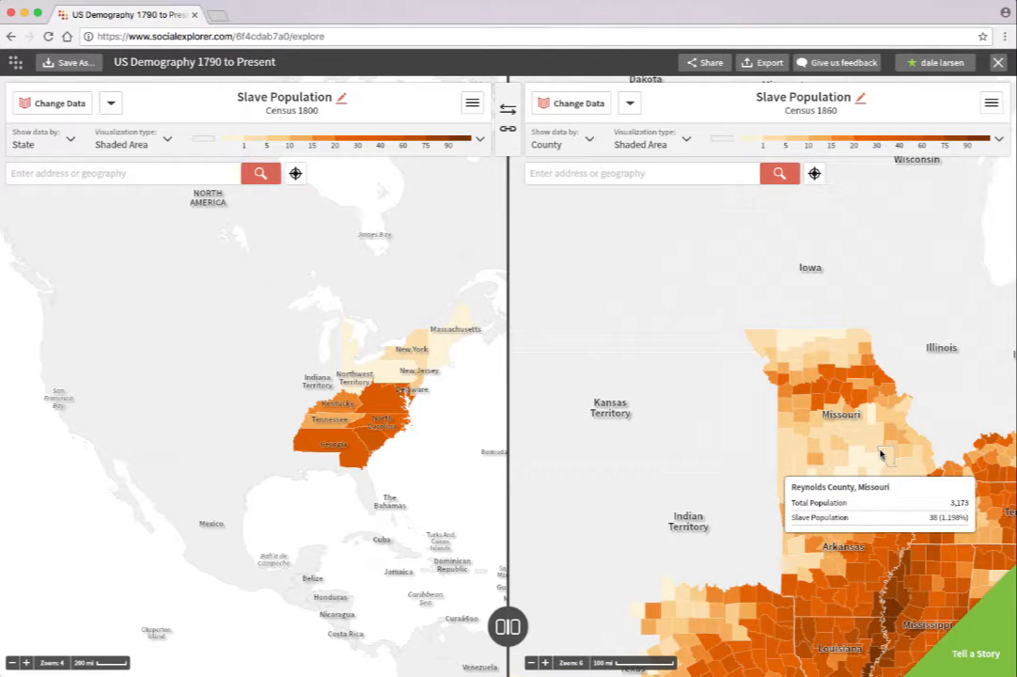
drag(871, 546, 745, 384)
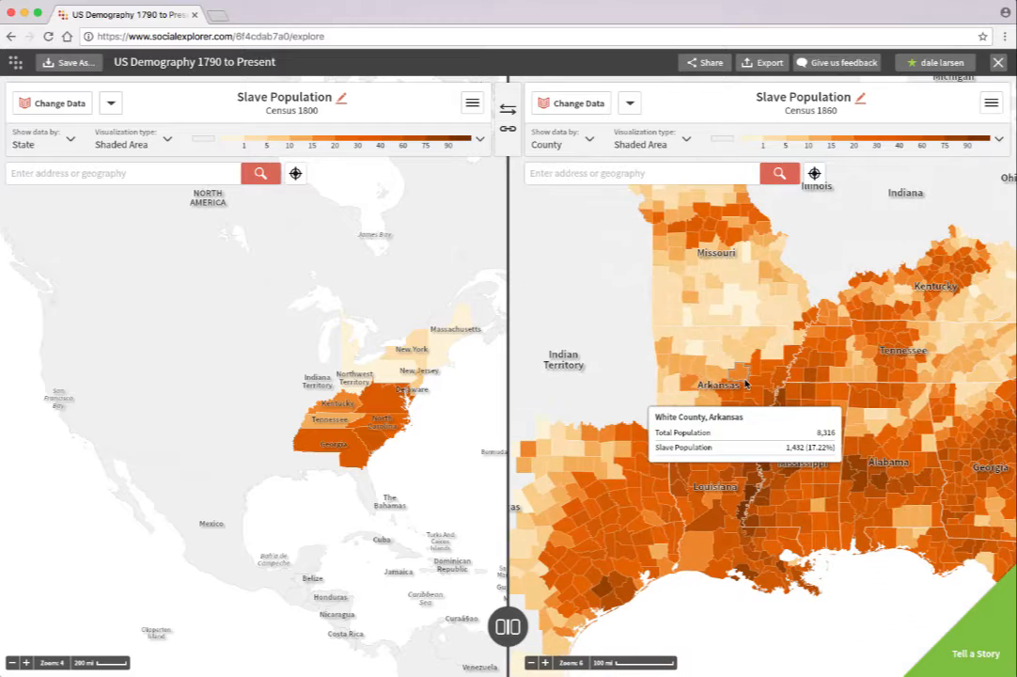
drag(927, 397, 817, 443)
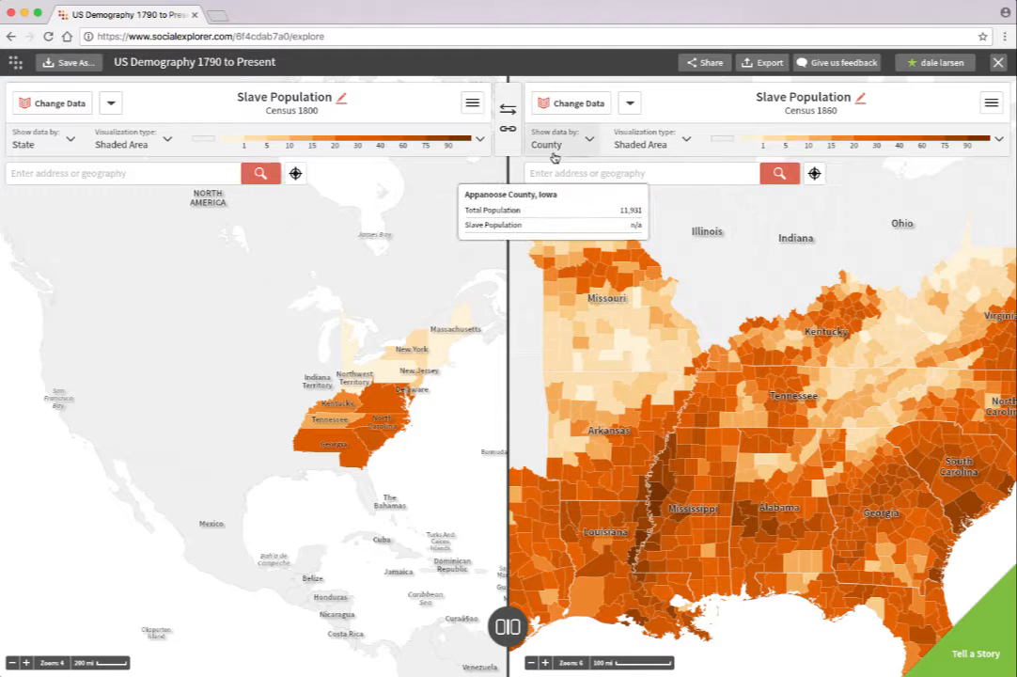
Step: Synchronize the views of the two maps and compare South Carolina's counties in 1800 and 1860 up close
click(509, 131)
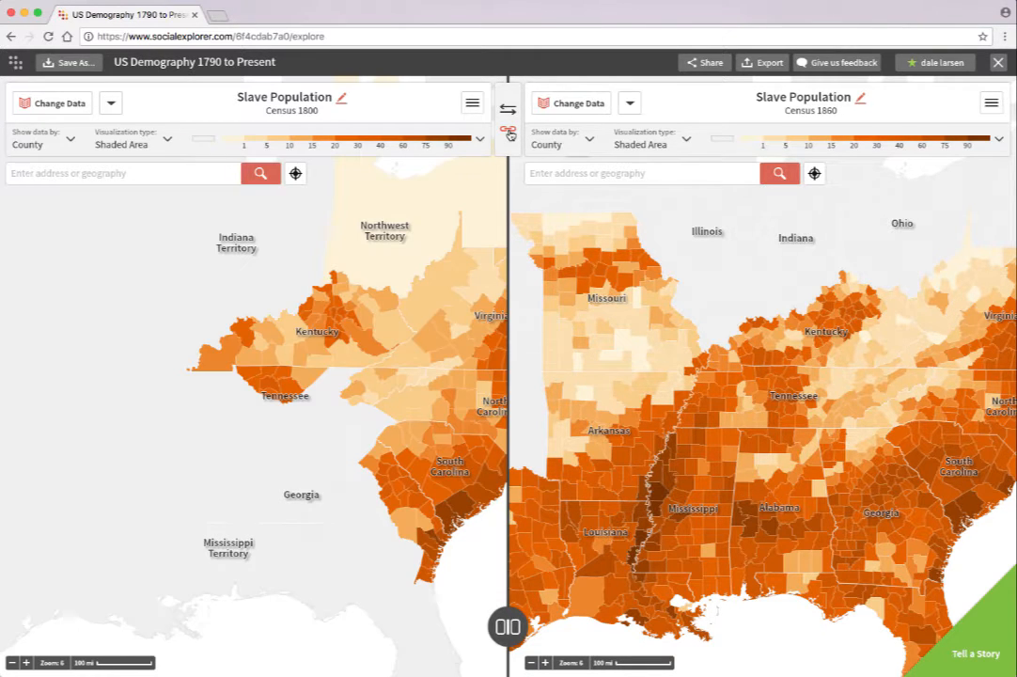
drag(858, 413, 715, 228)
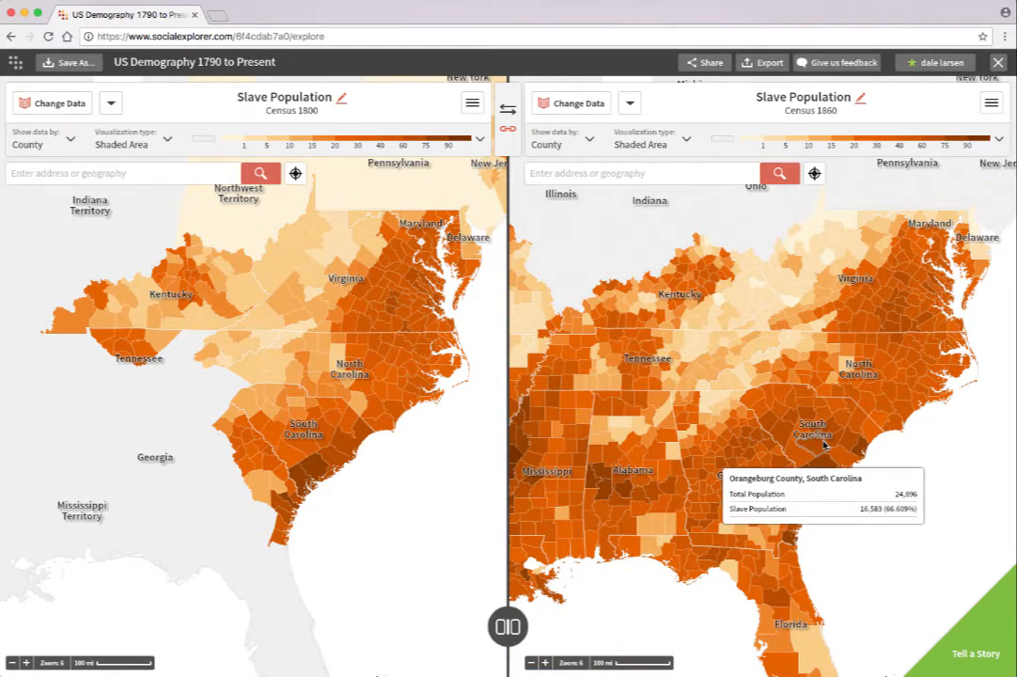
scroll(809, 442, up, 1)
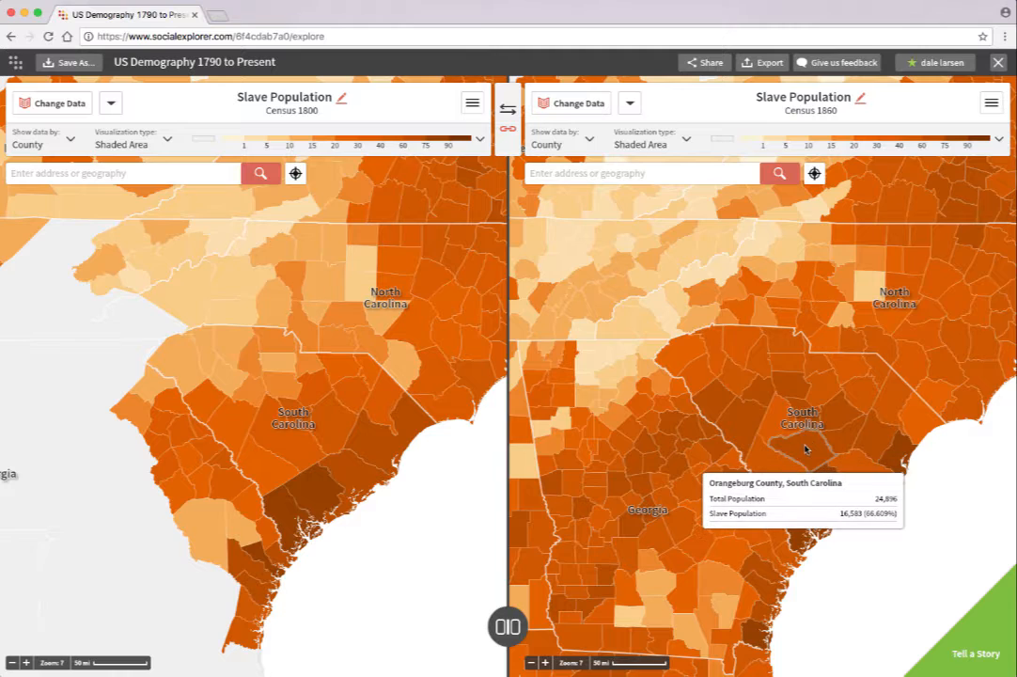
scroll(805, 439, up, 1)
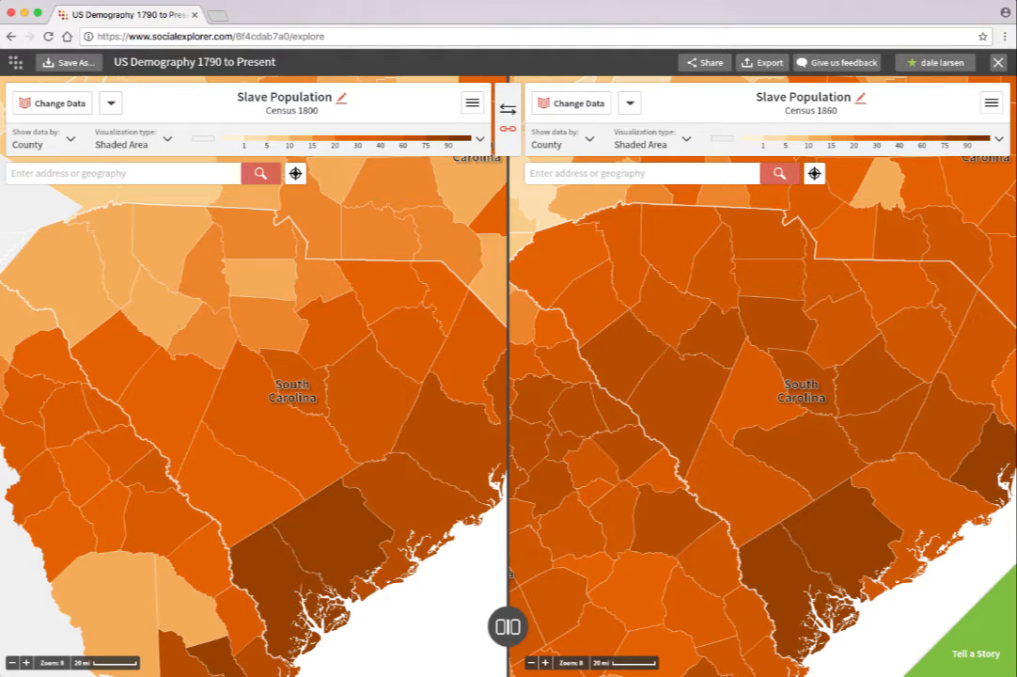
click(908, 1)
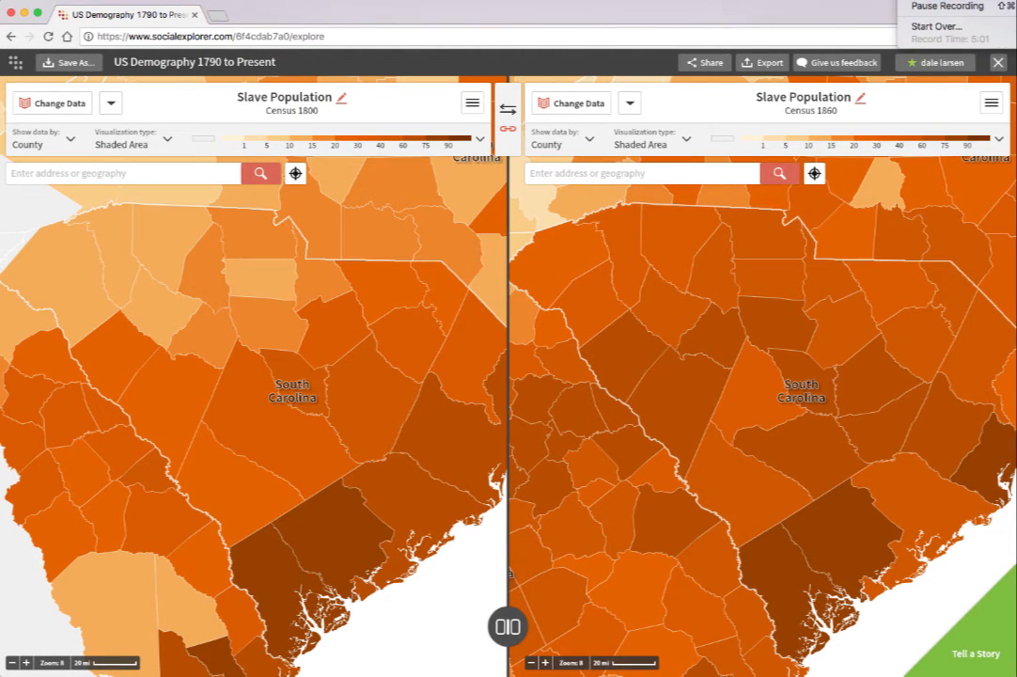